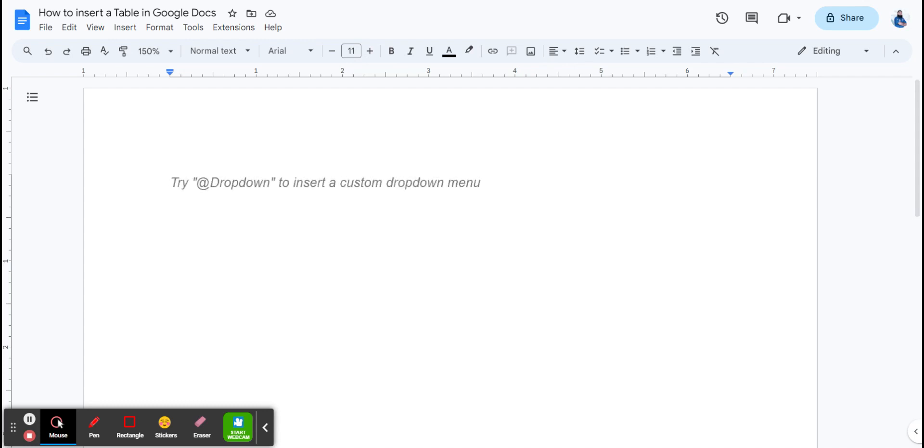
- Insert a blank 5 x 5 table into the empty document
click(127, 29)
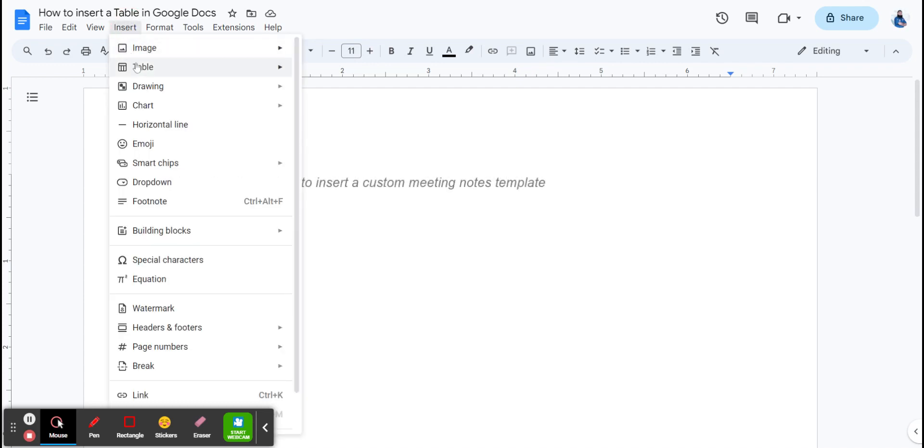
mouse_move(144, 77)
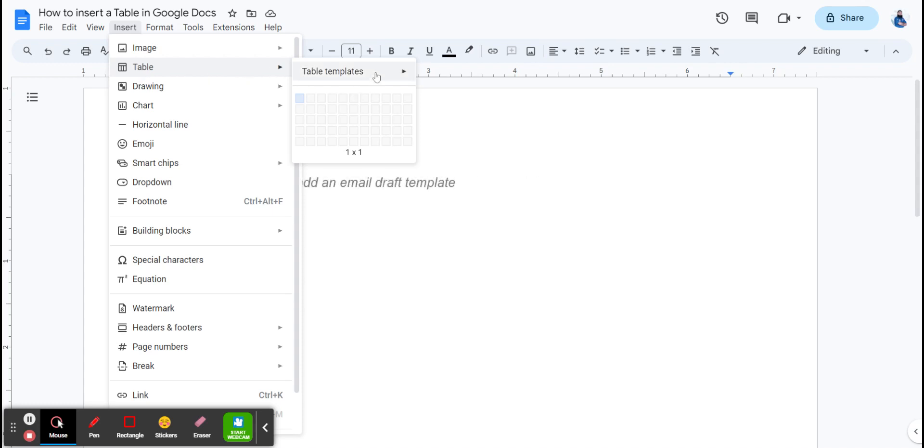
mouse_move(376, 76)
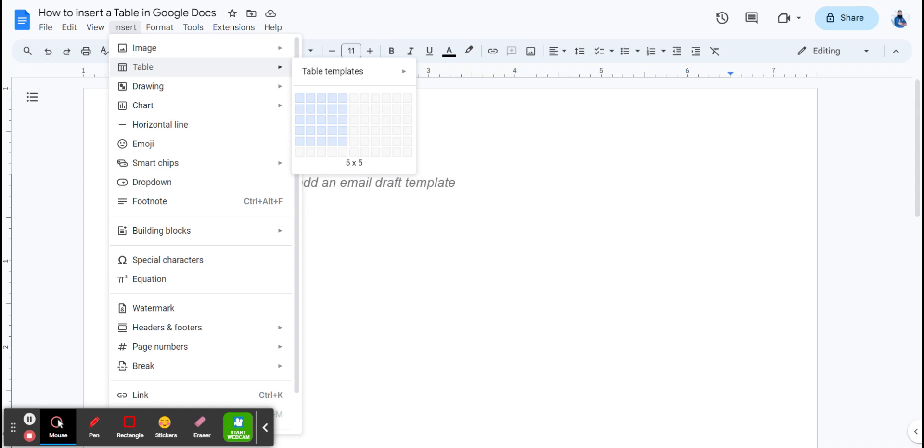
click(345, 143)
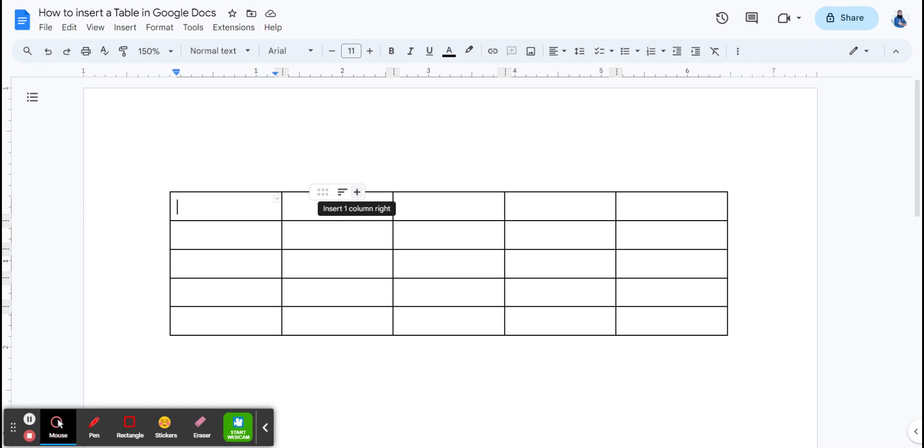
- Add one column to the right of the table's second column and another to the right of the third column
click(356, 191)
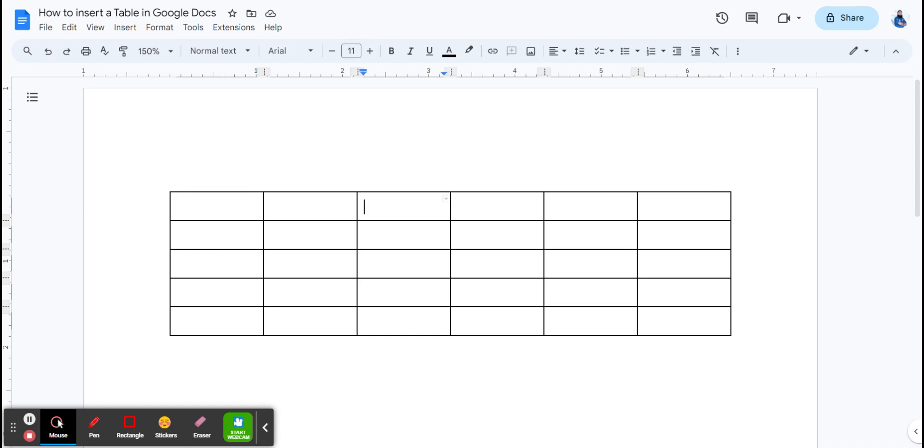
click(435, 262)
click(446, 256)
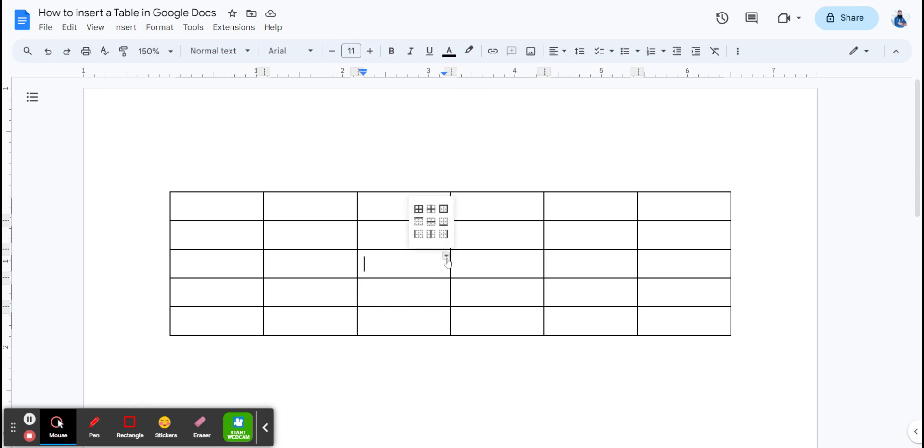
click(402, 232)
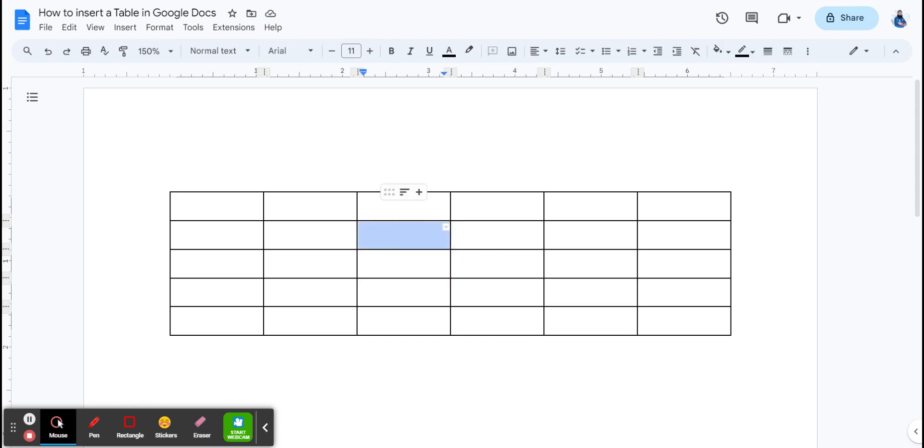
click(419, 192)
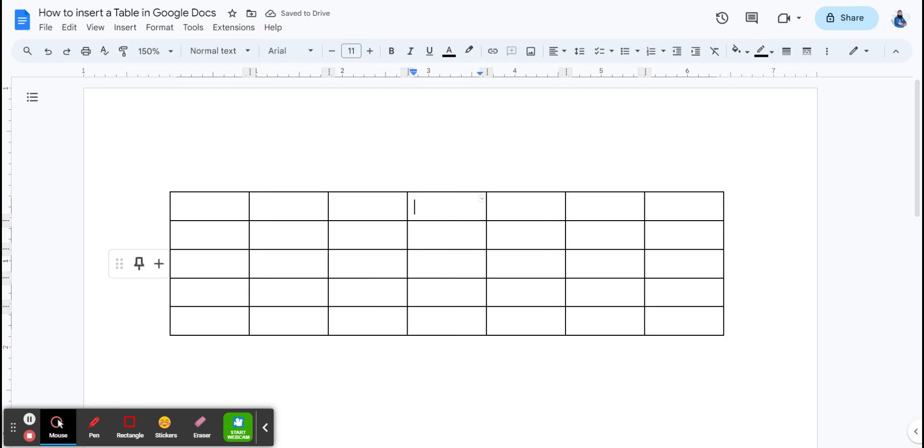
- Insert one new row directly below the table's third row
mouse_move(154, 262)
click(158, 264)
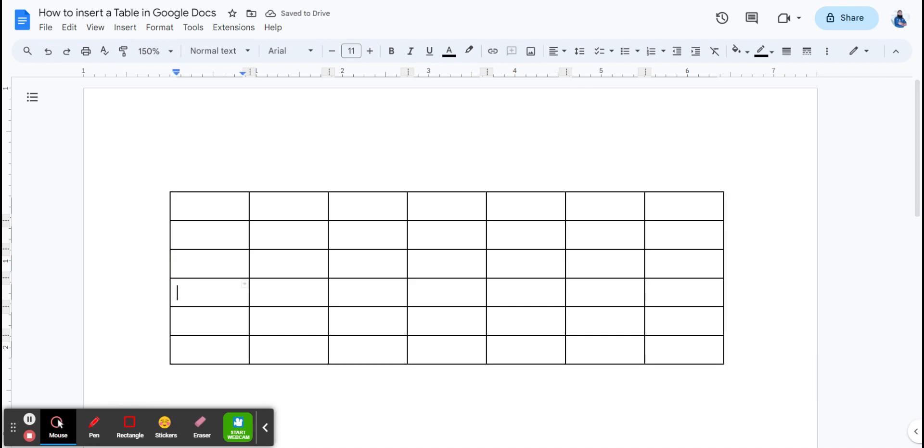
scroll(447, 267, down, 1)
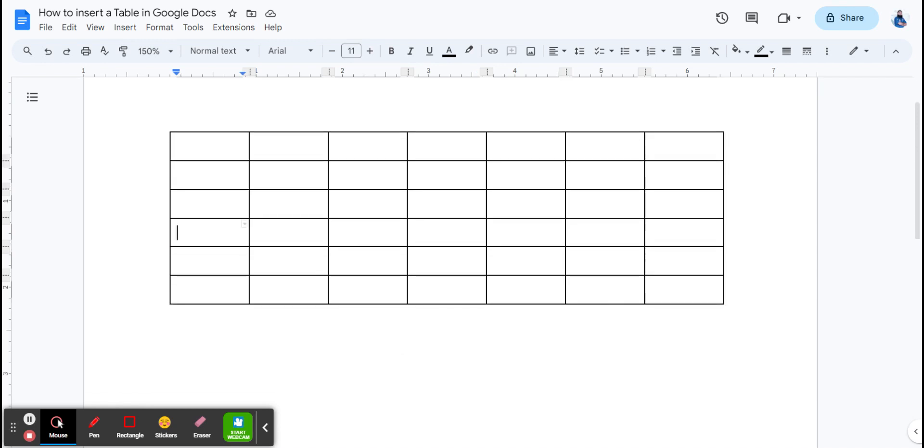
scroll(447, 268, up, 1)
- Delete the table's second row and its last two columns
drag(185, 234, 679, 227)
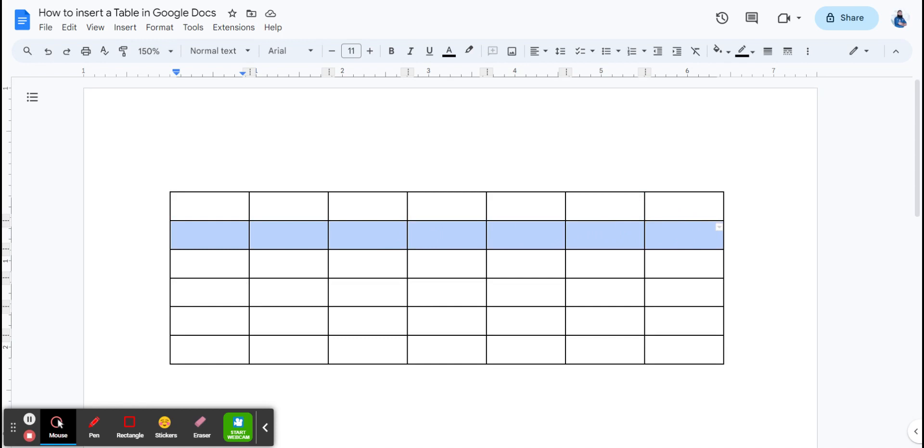
right_click(608, 232)
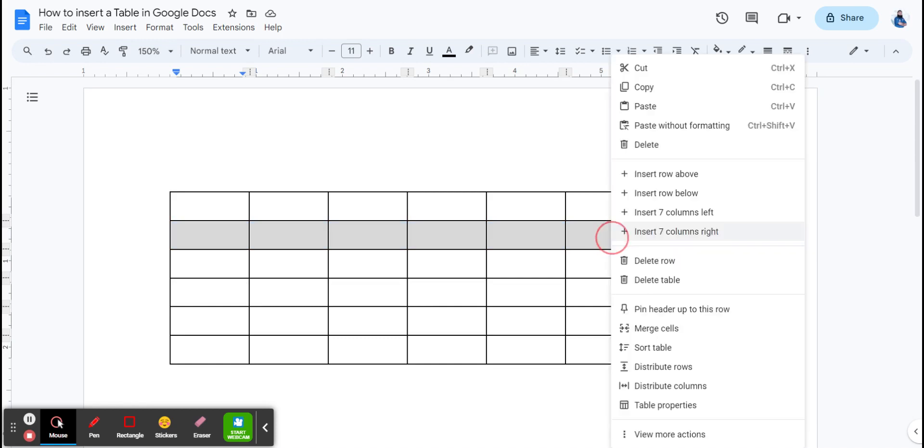
click(635, 264)
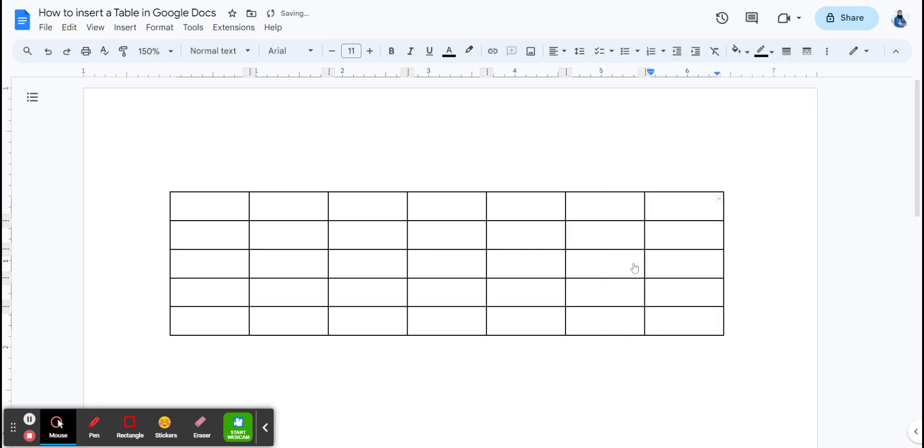
drag(607, 196, 664, 324)
right_click(683, 316)
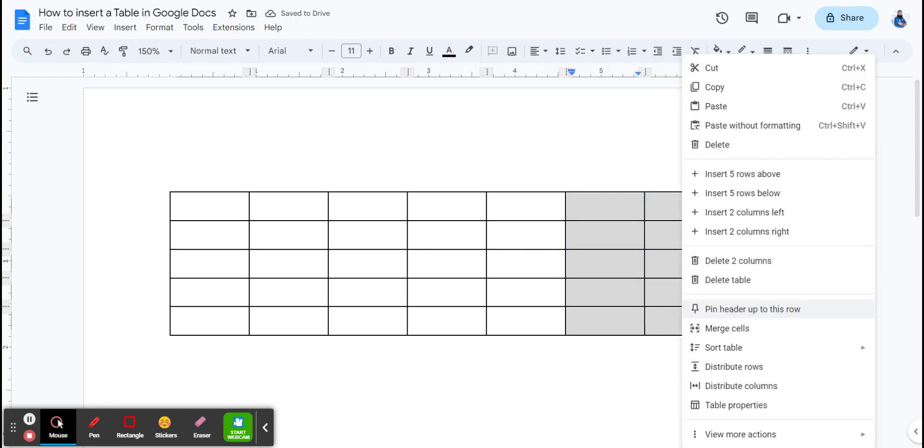
click(732, 265)
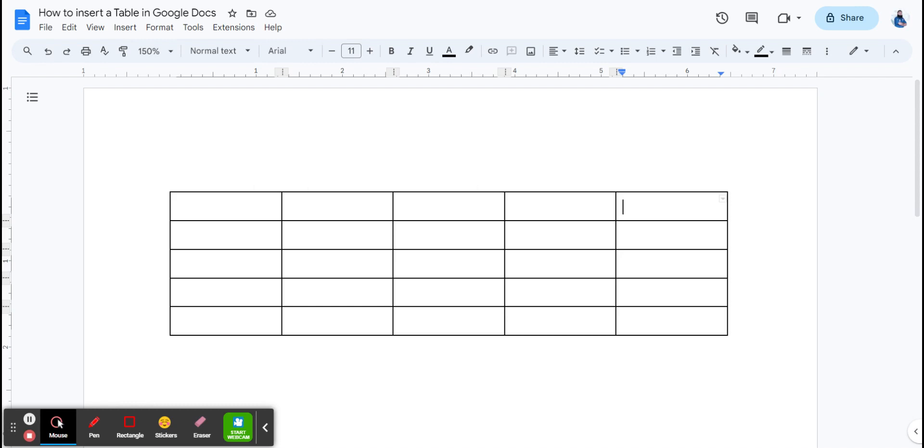
click(222, 209)
click(357, 206)
click(469, 221)
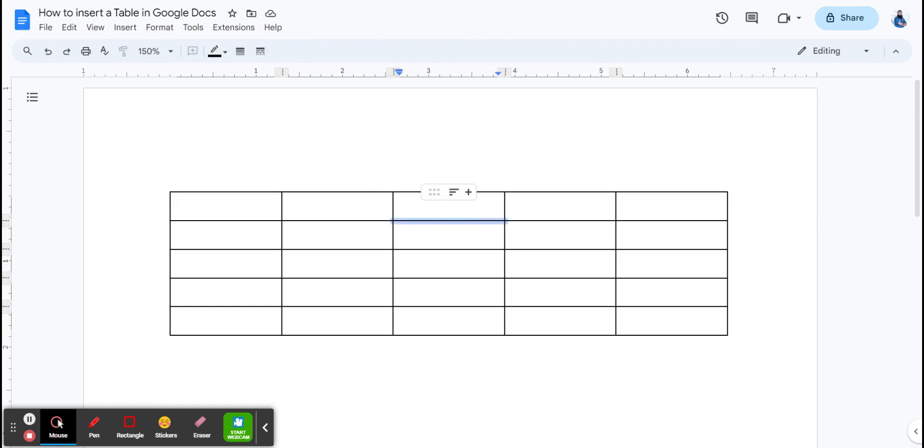
click(468, 207)
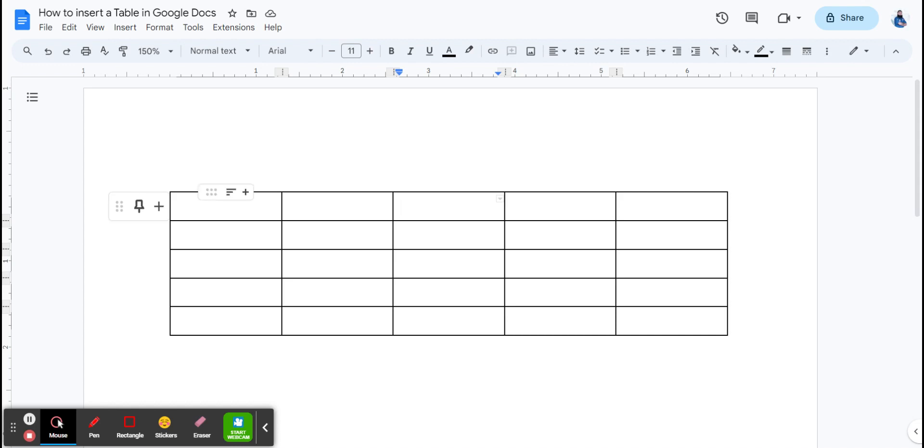
- Narrow the first column to about 0.4 in and increase the second row's height to about 0.6 in
drag(281, 200, 205, 202)
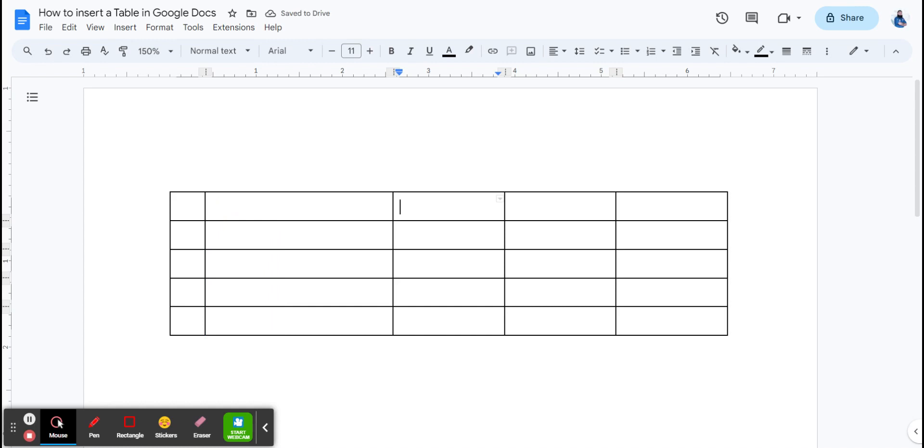
drag(340, 249, 334, 271)
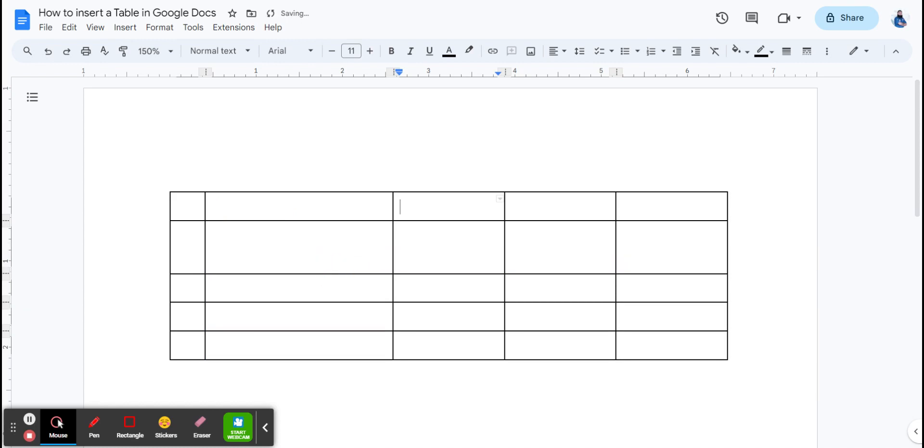
click(294, 244)
- Narrow the third column to about 0.6 in and the fourth column to about 0.5 in
drag(505, 256, 444, 258)
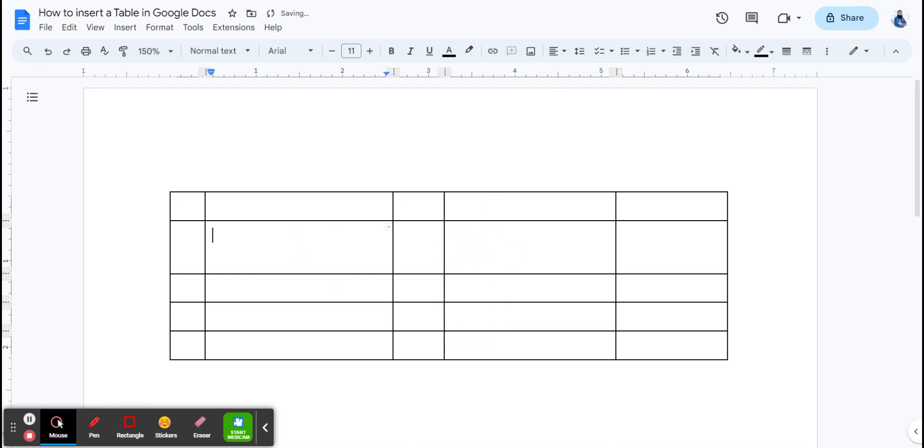
drag(617, 245, 478, 246)
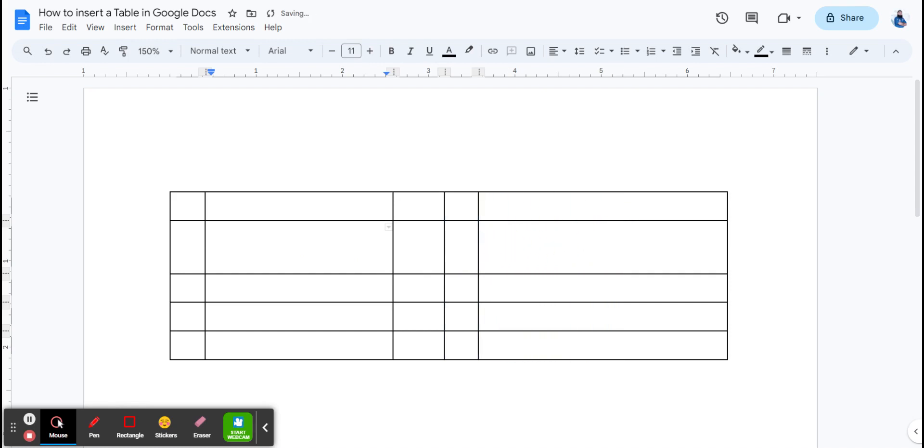
drag(478, 241, 488, 241)
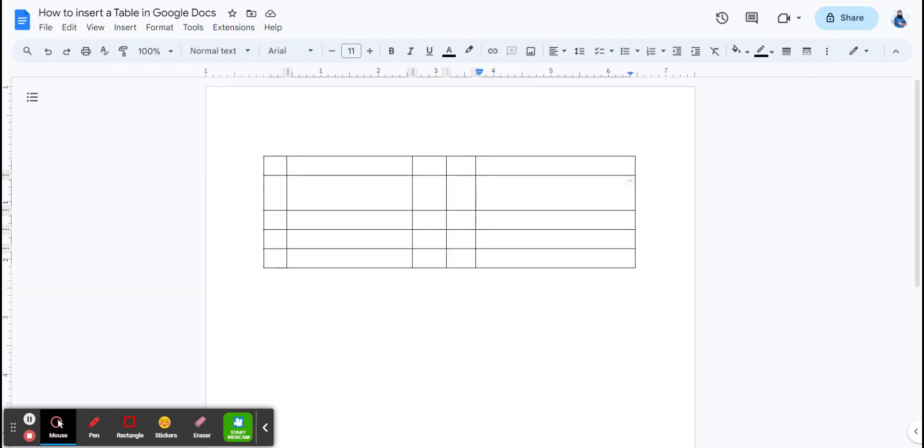
- Place the cursor in the fourth cell of the second row and open the table properties
click(291, 165)
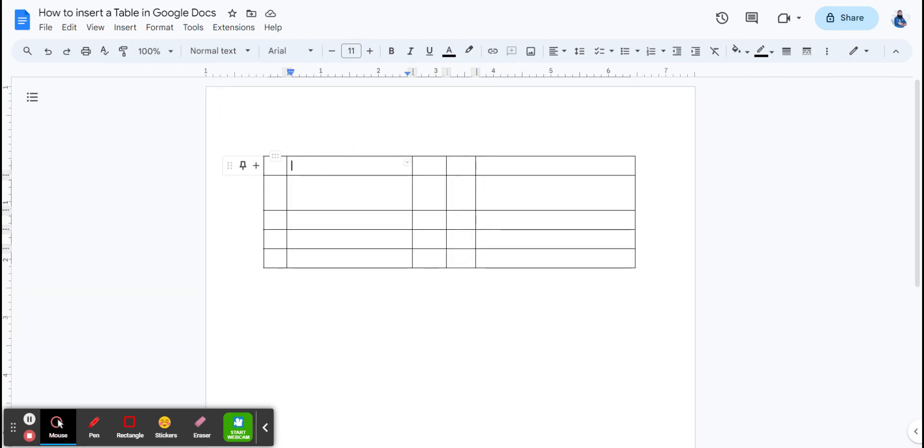
click(273, 164)
click(450, 197)
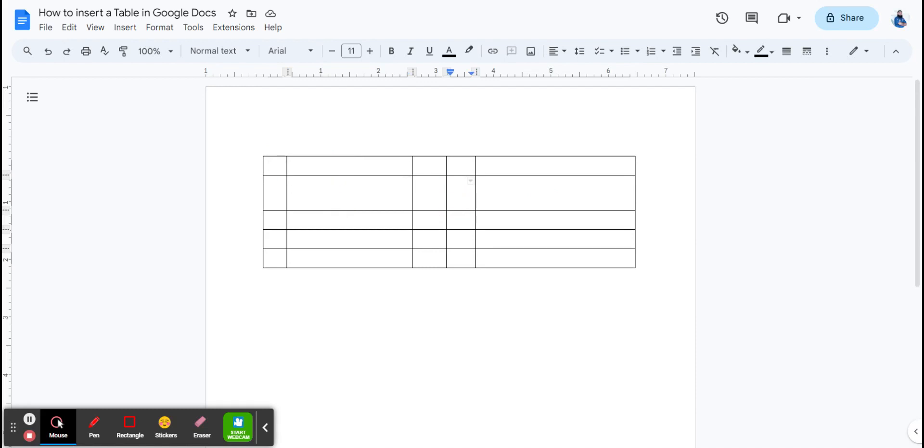
click(827, 54)
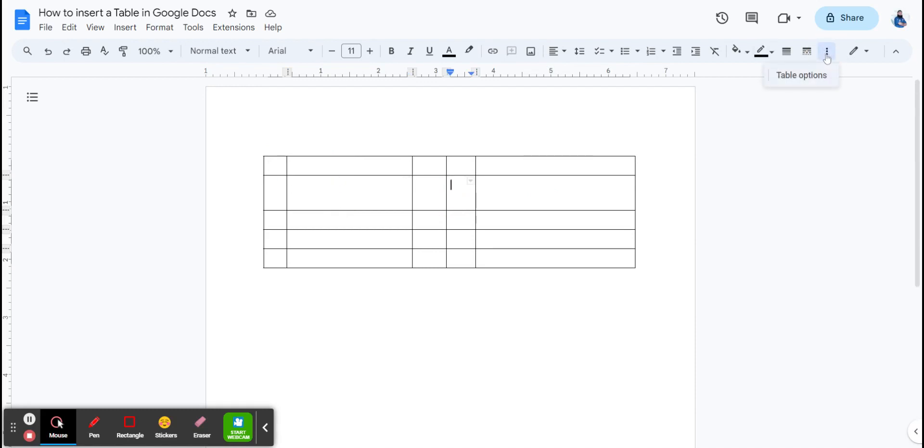
click(803, 75)
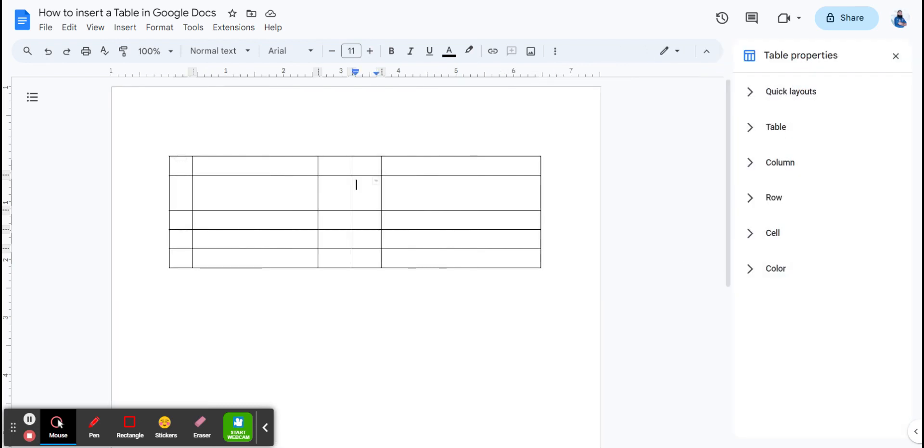
- Examine the Quick layouts, Table, Column, Row, Cell and Color settings in the table properties
click(173, 56)
click(147, 178)
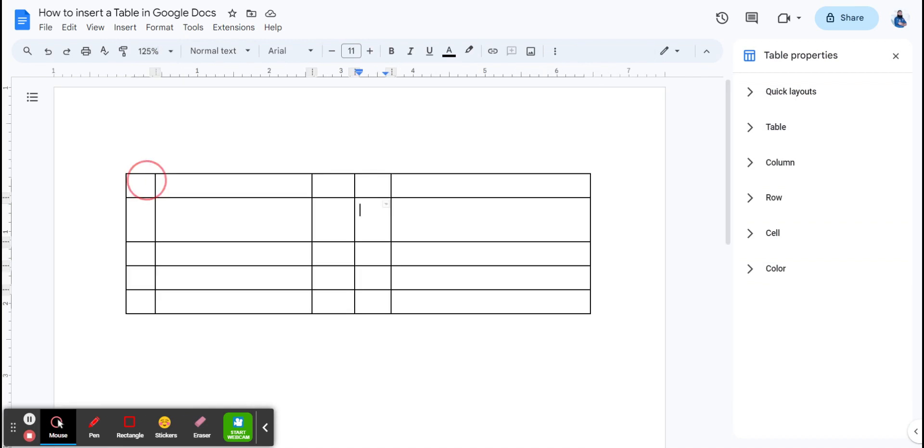
click(752, 99)
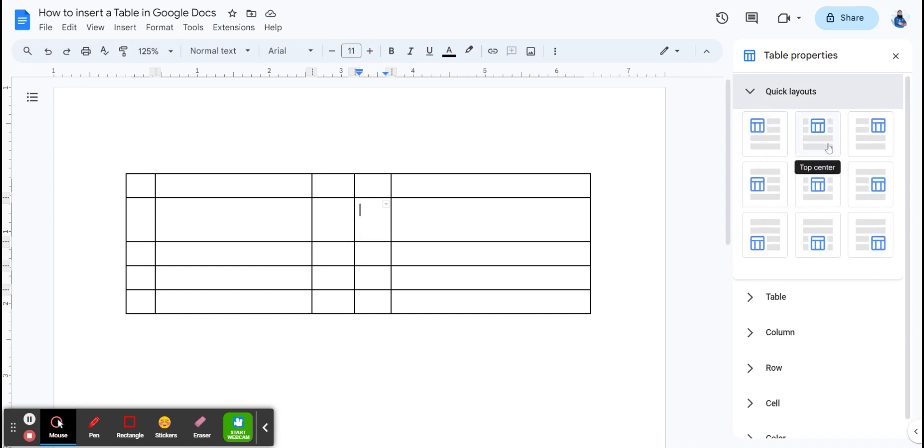
click(749, 297)
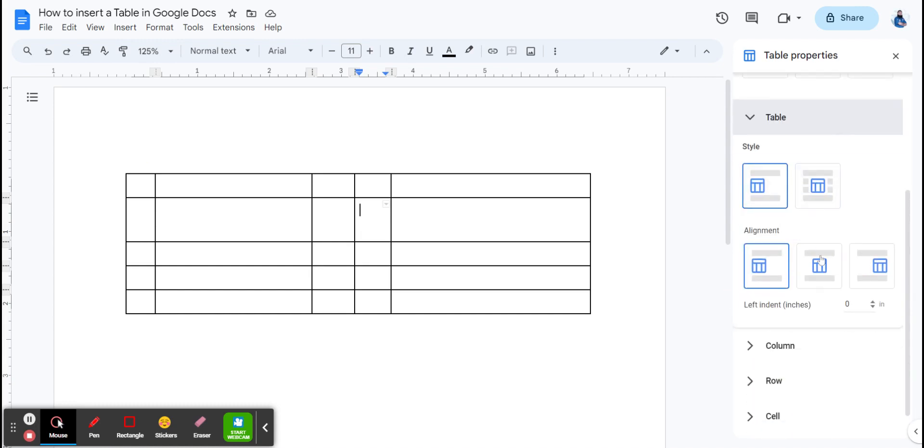
scroll(826, 234, down, 1)
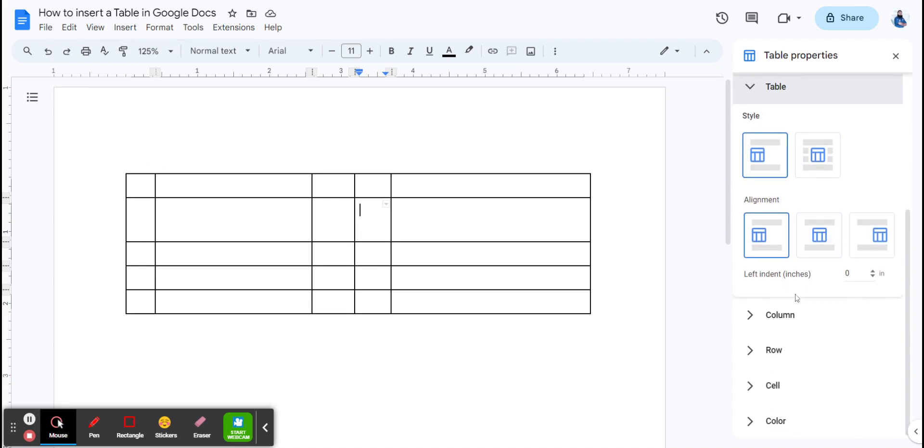
click(775, 318)
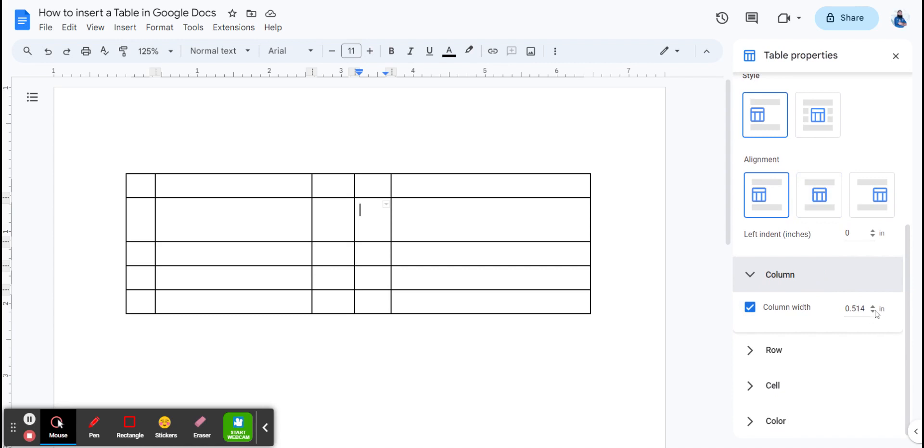
click(792, 347)
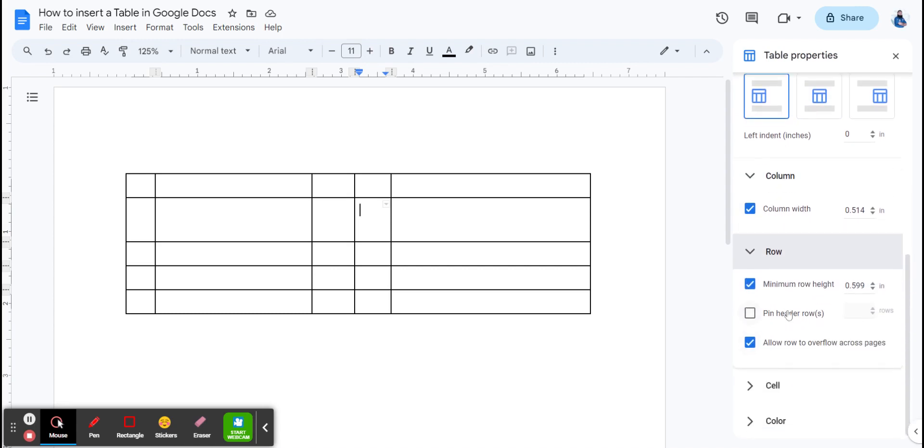
click(778, 391)
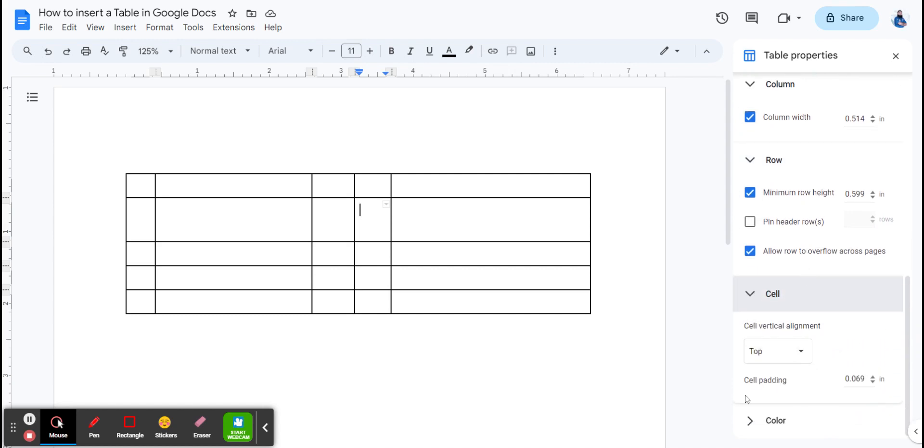
click(761, 425)
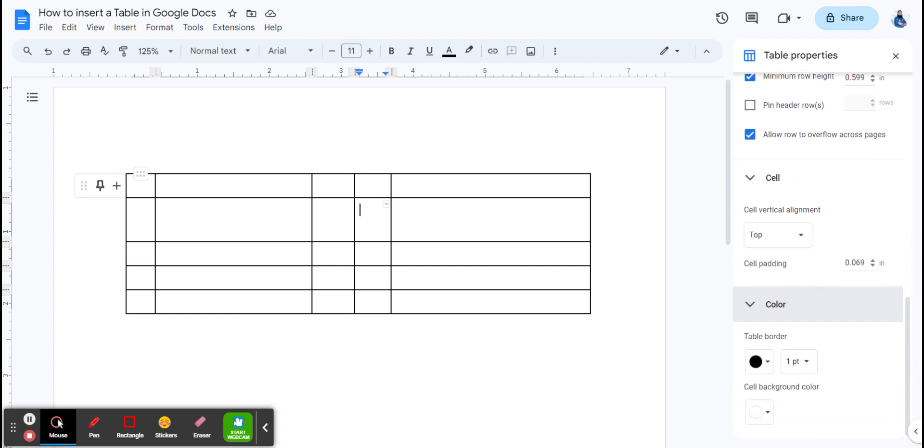
- Fill all cells of the table's first row with a light green background color
drag(140, 185, 504, 182)
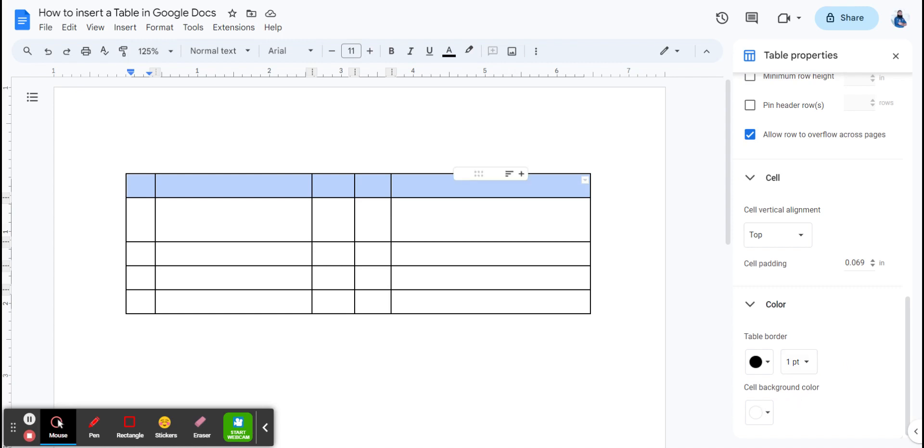
click(767, 424)
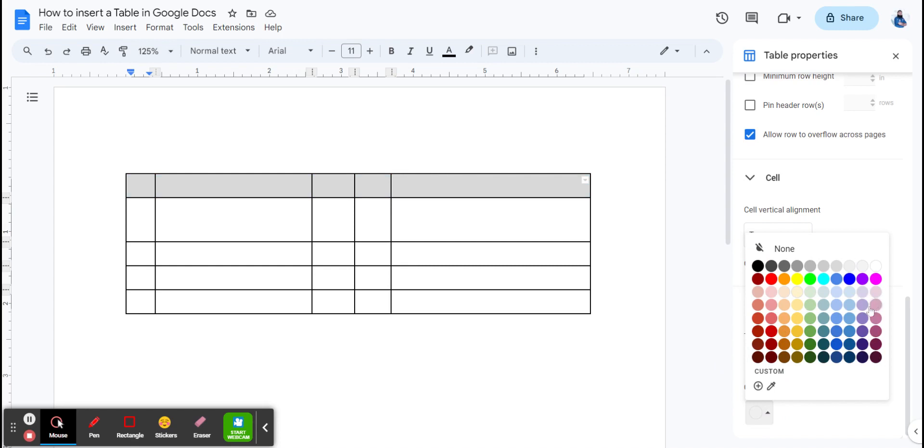
click(811, 320)
click(511, 219)
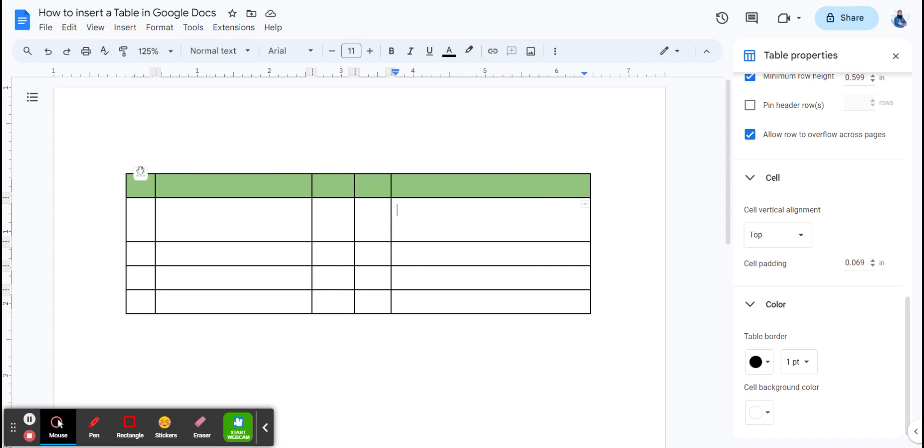
- Set the table border to blue with a width of 3 pt
click(133, 185)
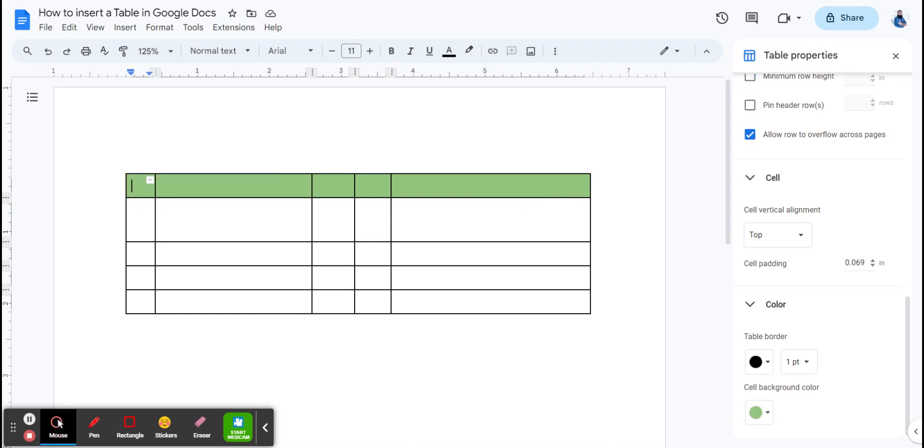
click(767, 364)
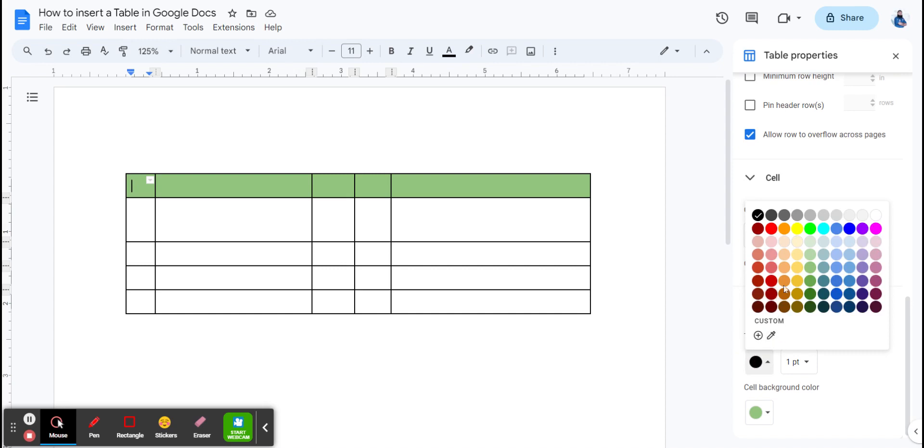
click(850, 229)
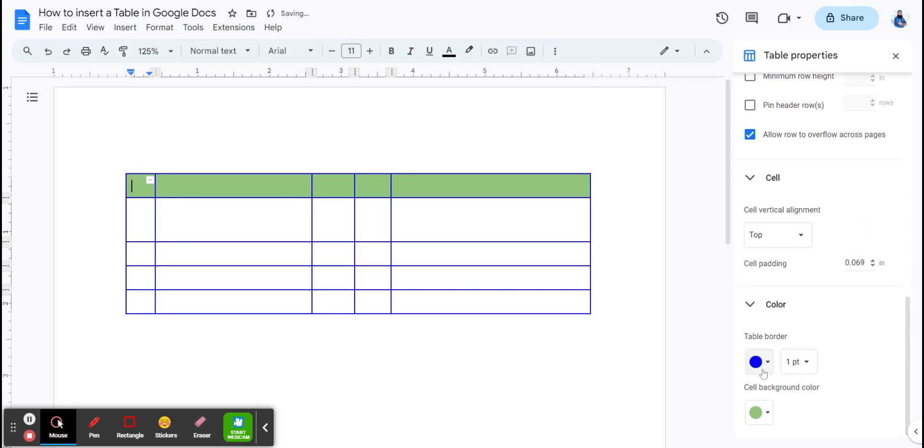
click(796, 362)
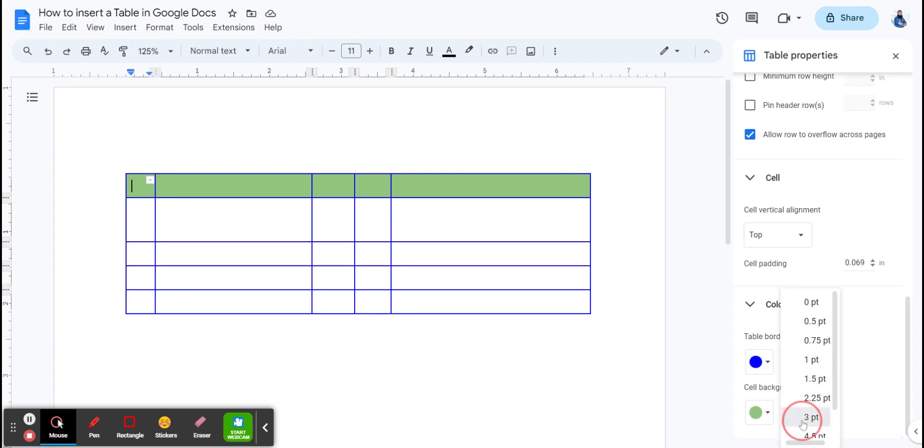
click(800, 418)
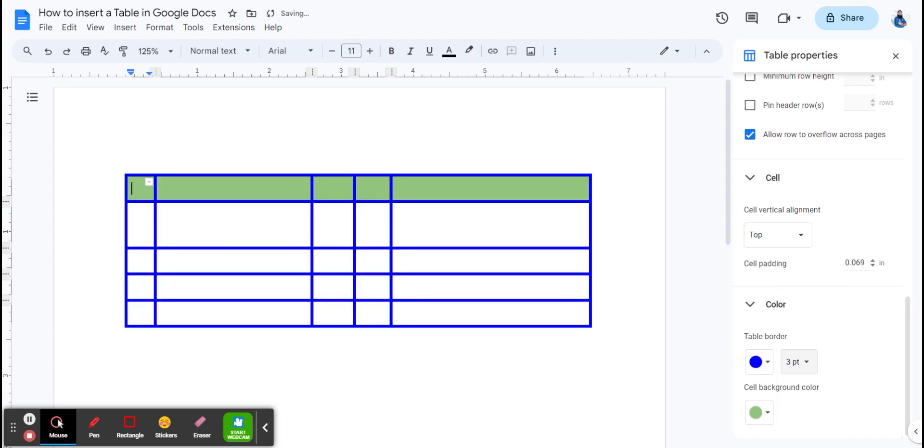
- Set the table border back to 1 pt wide and black
click(803, 364)
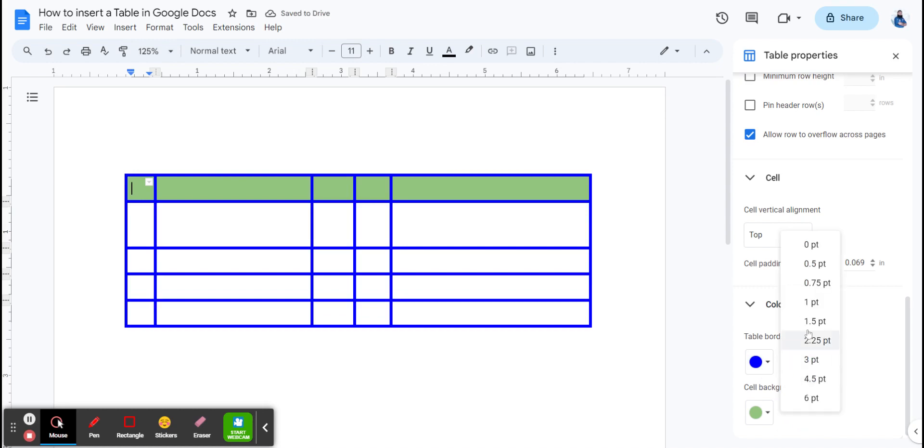
click(812, 308)
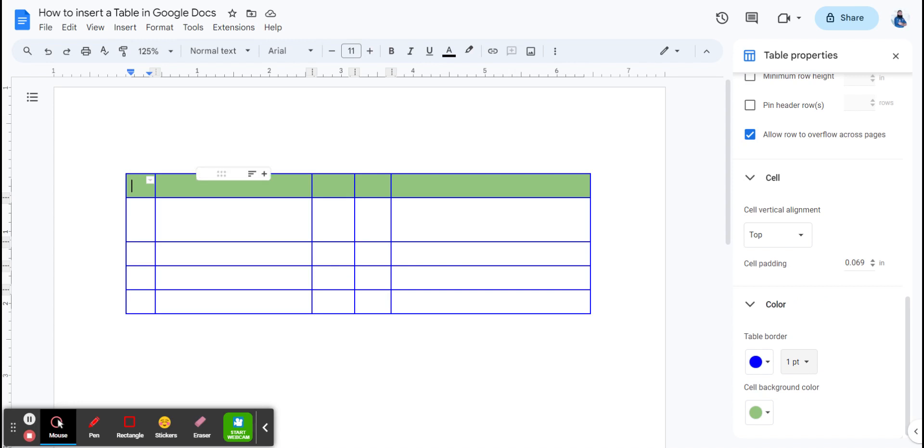
click(768, 362)
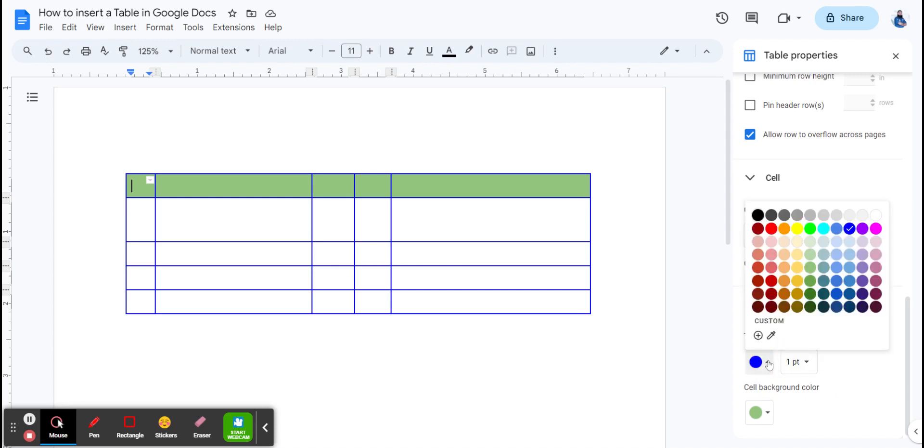
click(757, 215)
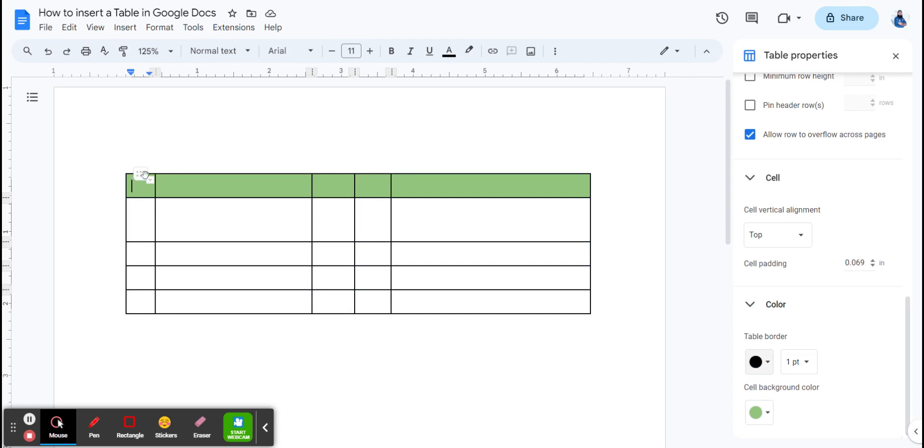
- Fill all cells of the table's first column, including its green header cell, with a muted pink background color
drag(137, 186, 140, 305)
click(758, 413)
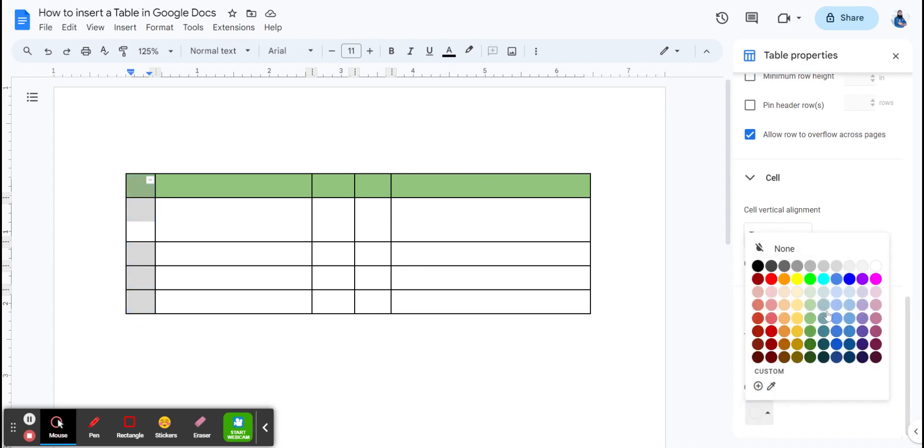
click(875, 306)
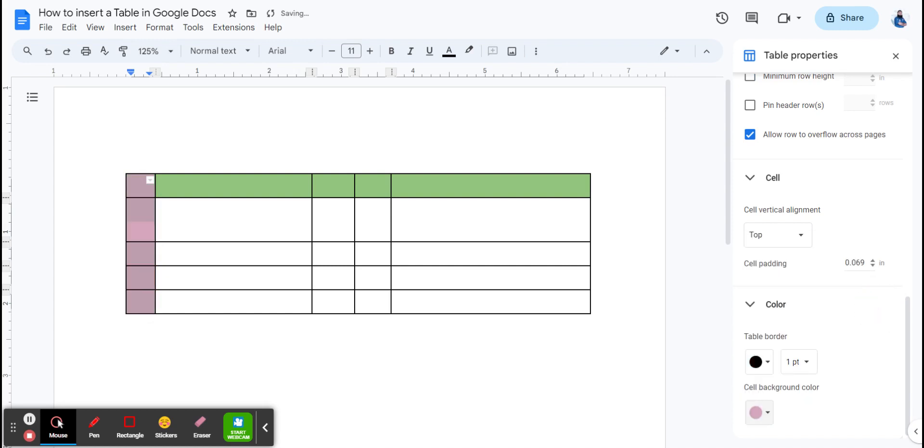
click(293, 214)
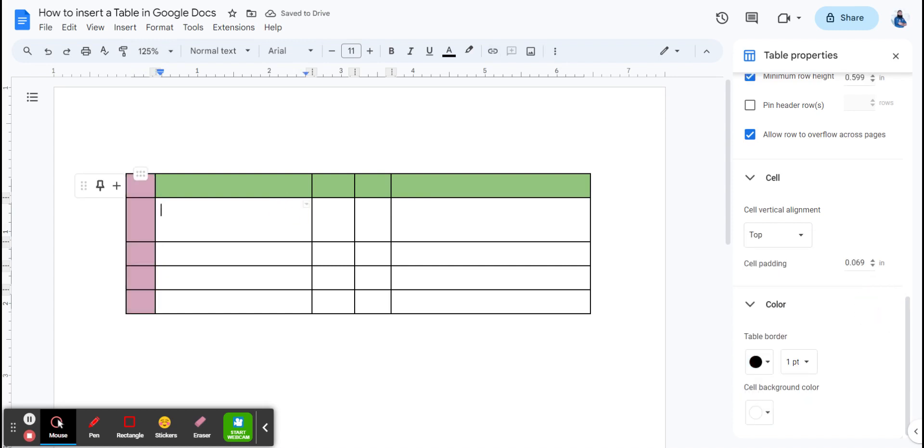
- Widen the third and fourth columns to about 1.2 in each by moving their outer borders into the neighbouring columns
click(140, 186)
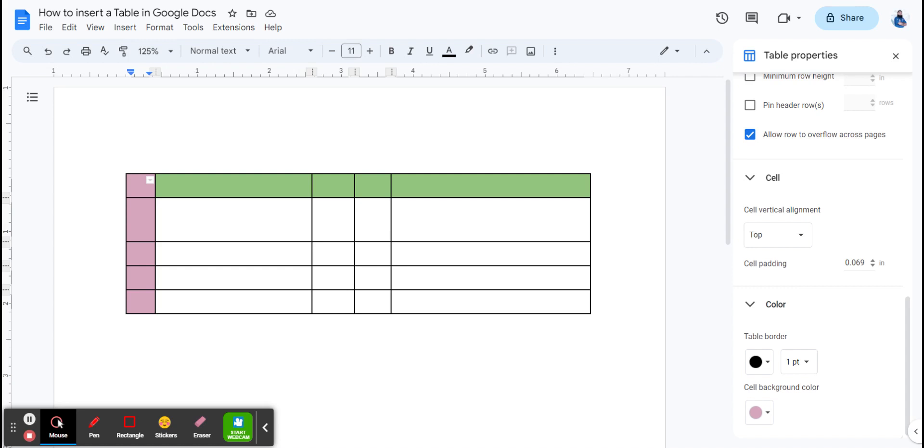
drag(312, 229, 265, 229)
drag(391, 230, 439, 229)
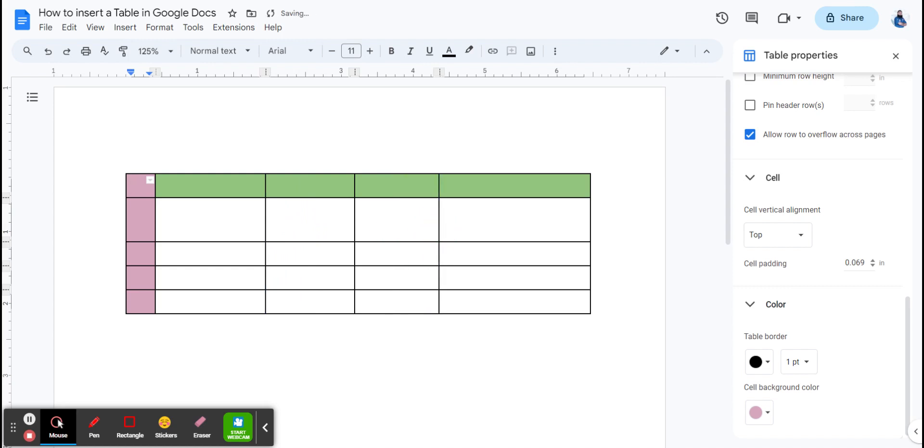